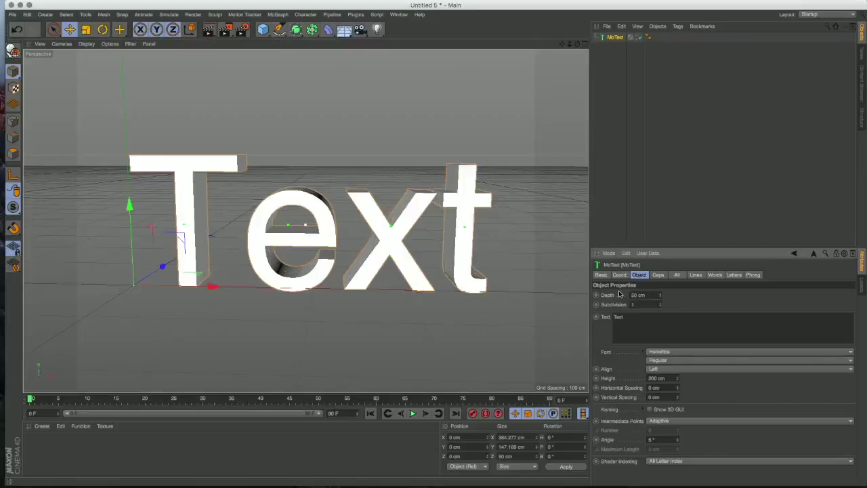
Change the PORTER PLAYS MoText to the Questrial font and centre its two lines
left_click(674, 351)
left_click(778, 332)
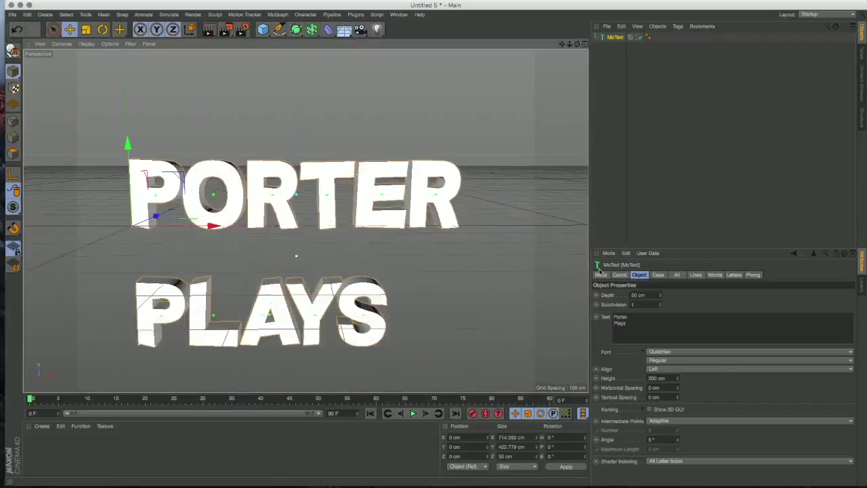
left_click(678, 369)
left_click(684, 378)
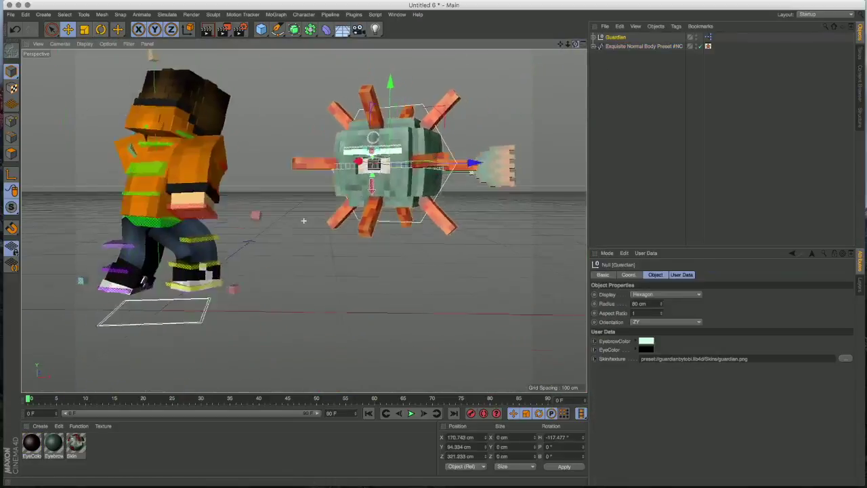
Run a quick preview render of the character and guardian scene, then stop it
left_click(202, 31)
left_click(201, 32)
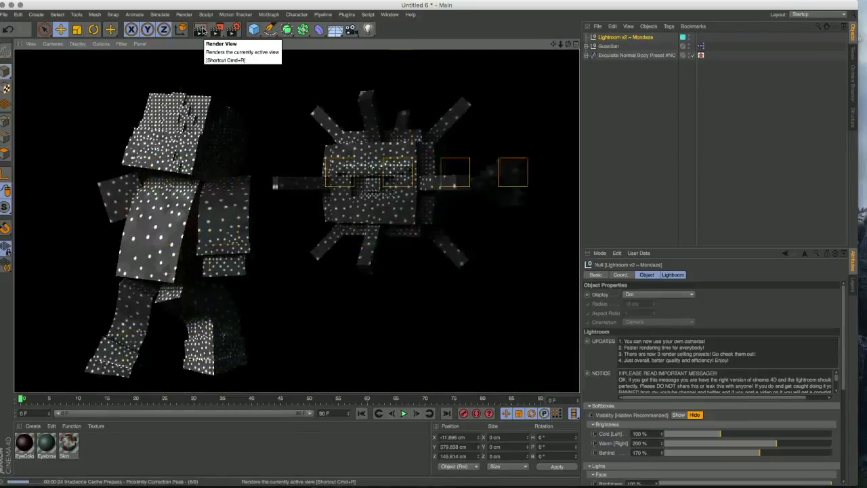
left_click(245, 374)
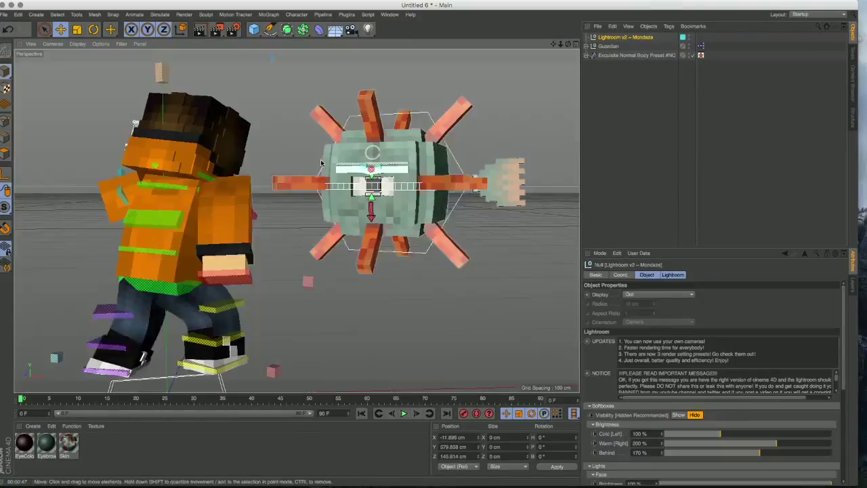
Render the full scene to the Picture Viewer and save the finished image
key("r")
key("shift+r")
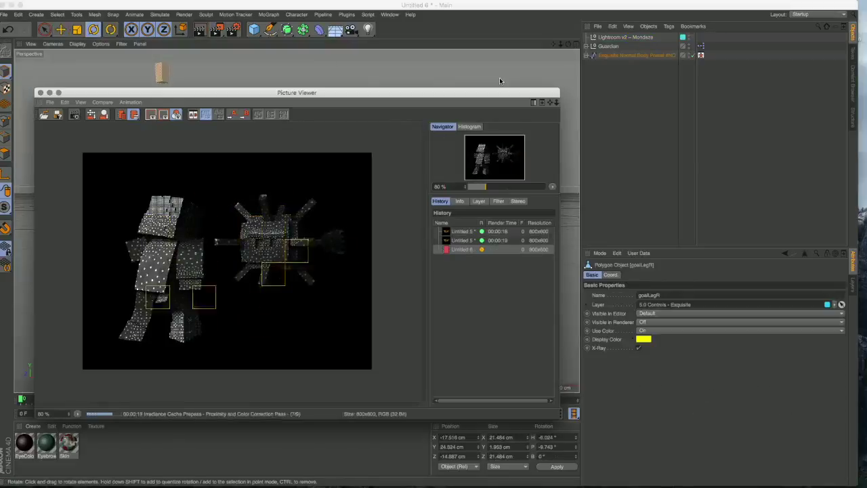
key("ctrl+s")
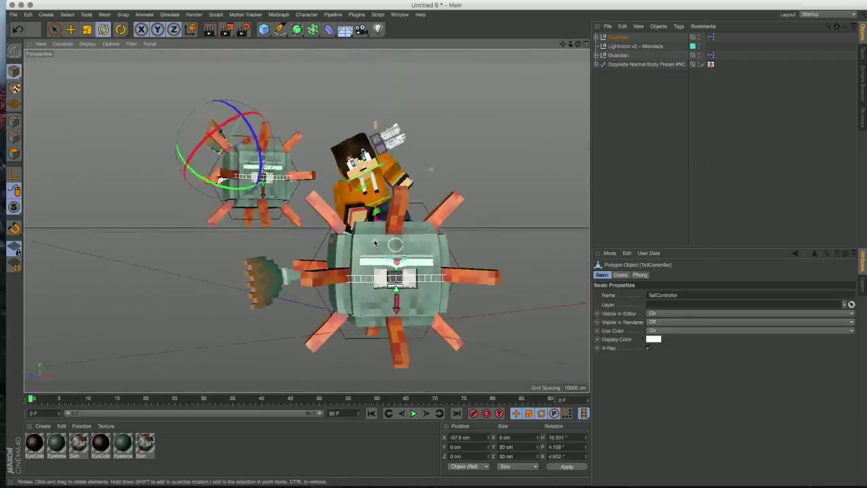
Preview-render the riding pose repeatedly from adjusted viewing angles
left_click(209, 33)
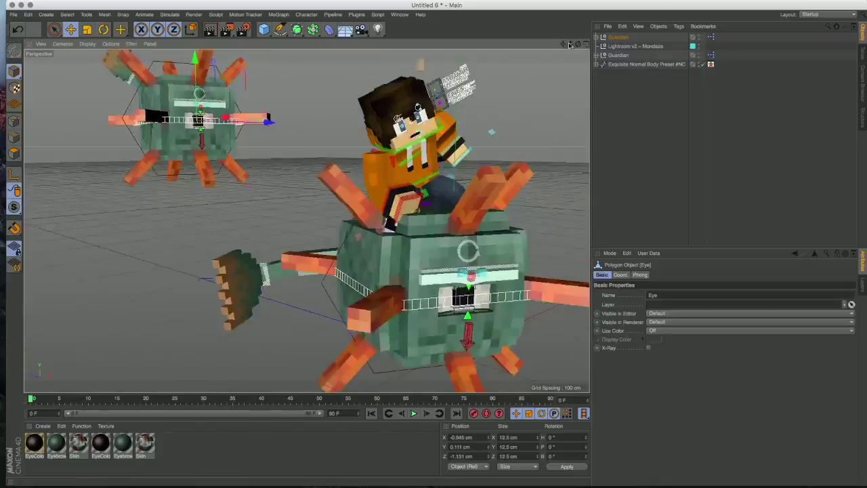
left_click(210, 32)
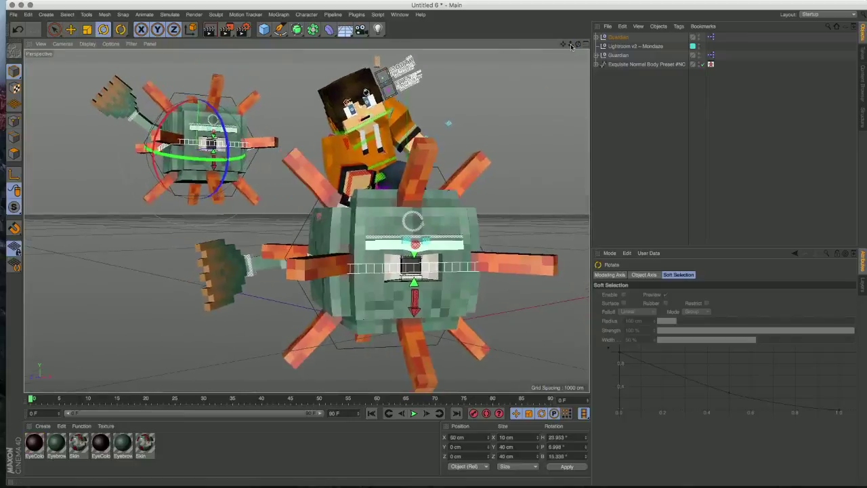
left_click(210, 32)
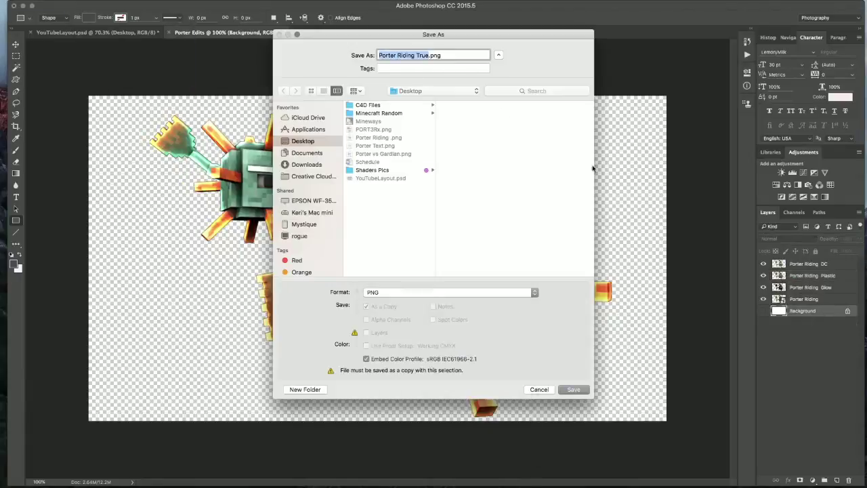
Save the riding render as a transparent PNG named Porter Riding True
key("Escape")
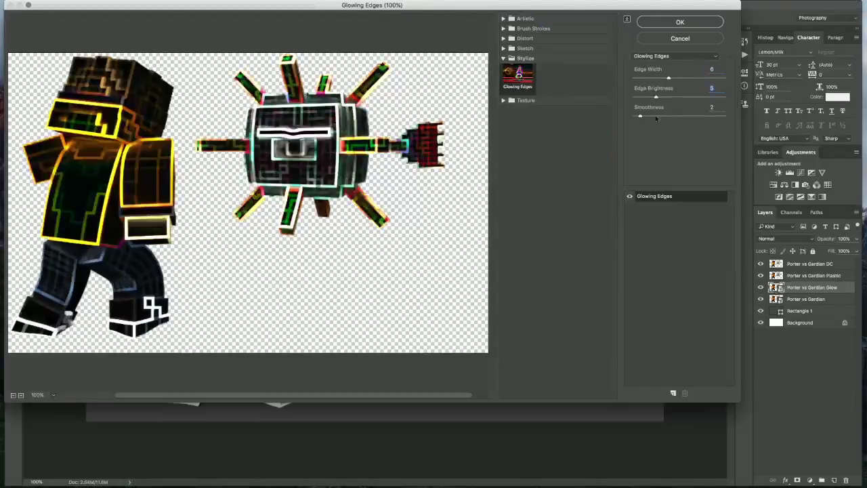
key("Delete")
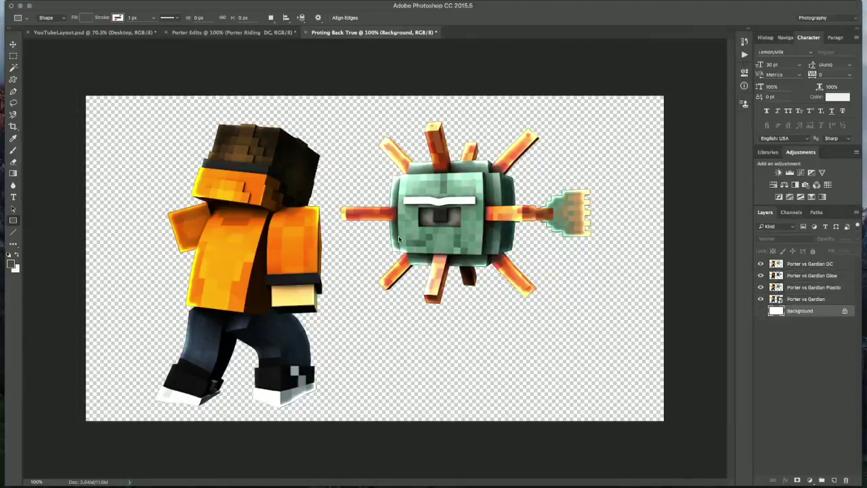
key("ctrl+shift+s")
key("Return")
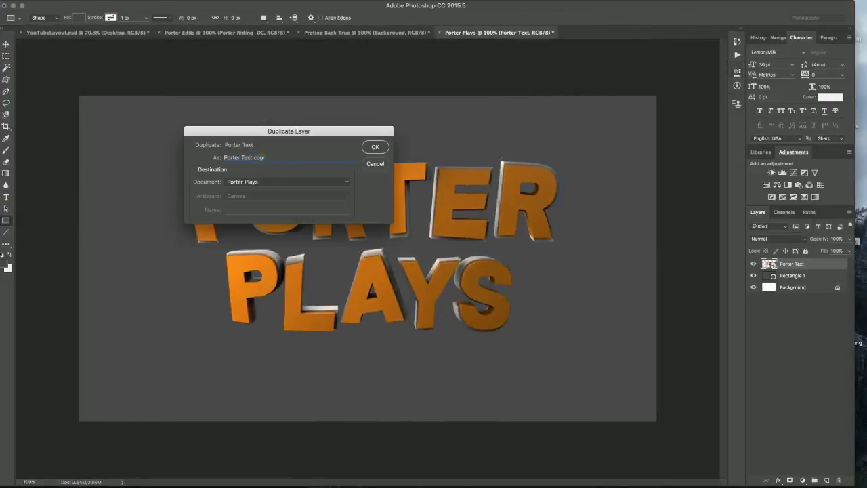
Duplicate the Porter Text layer
right_click(817, 271)
left_click(746, 120)
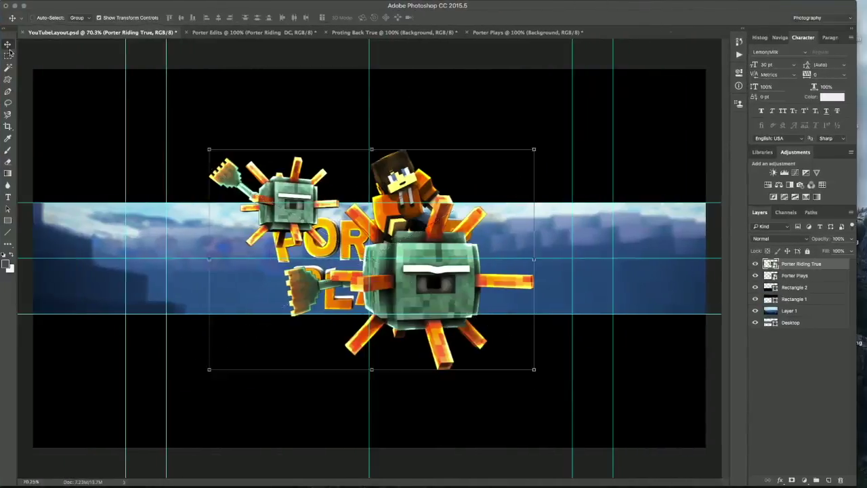
Shrink and fit the riding image onto the banner's left side
left_click_drag(209, 149, 20, 188)
left_click_drag(194, 285, 272, 328)
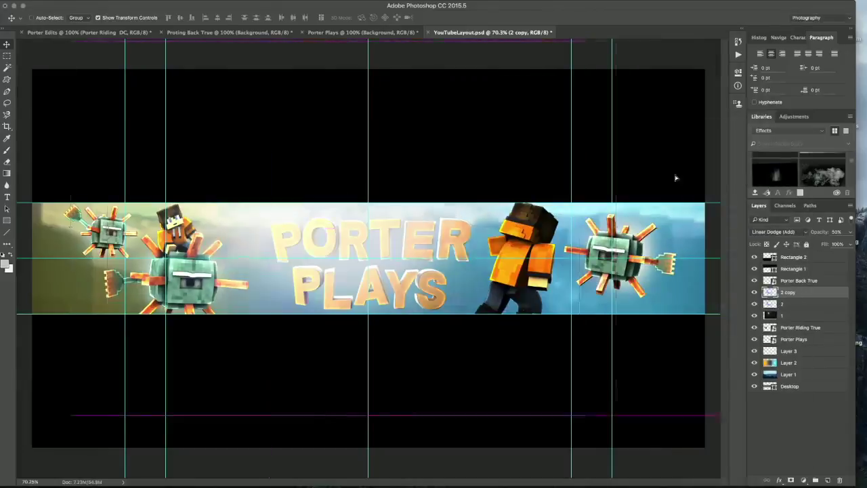
Raise Porter Riding True and Porter Plays, add outer glow and Gradient Map 1, nudge rider right
left_click_drag(799, 339, 794, 301)
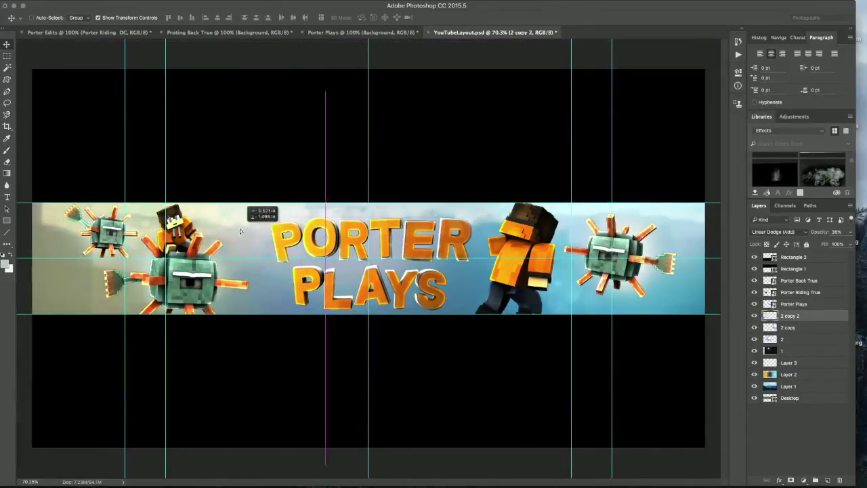
double_click(823, 303)
left_click(537, 161)
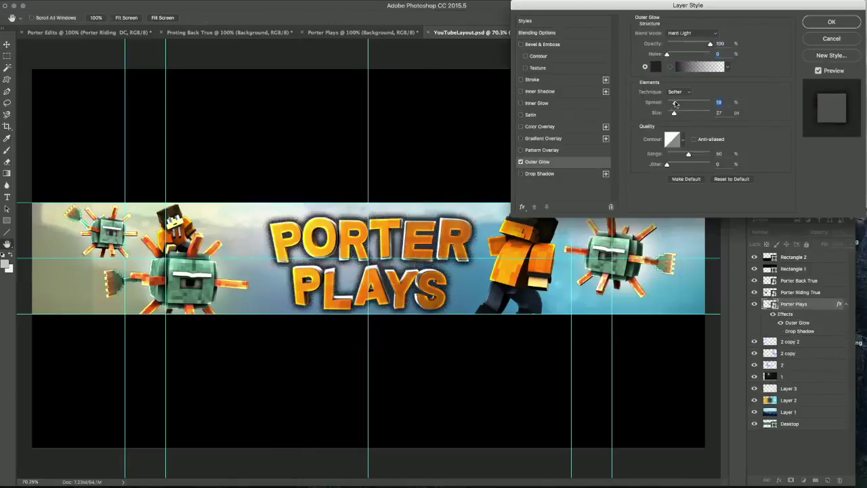
key("Return")
key("Return")
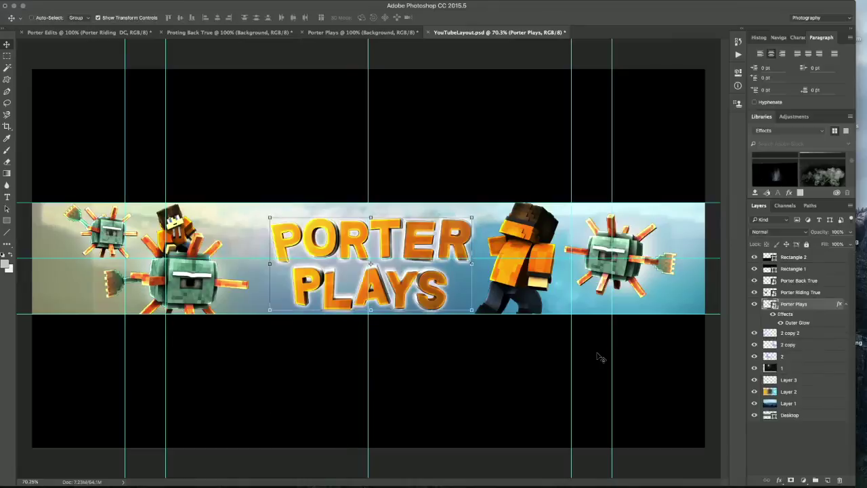
left_click(816, 180)
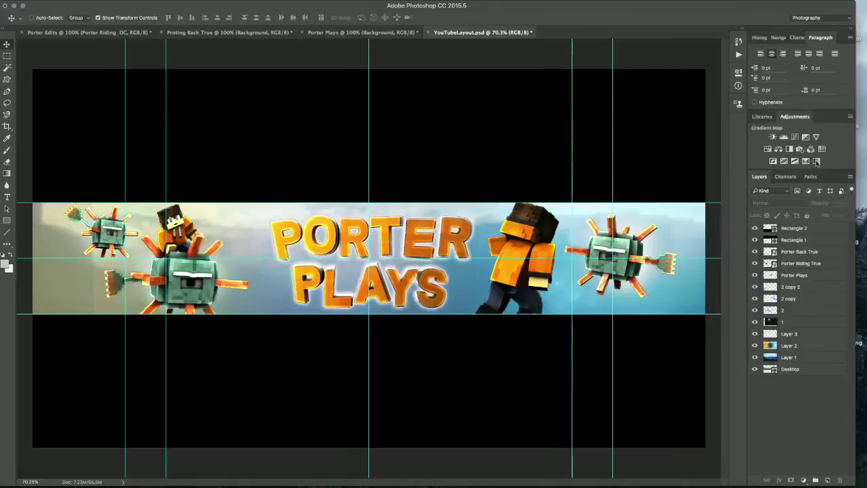
left_click_drag(480, 325, 495, 326)
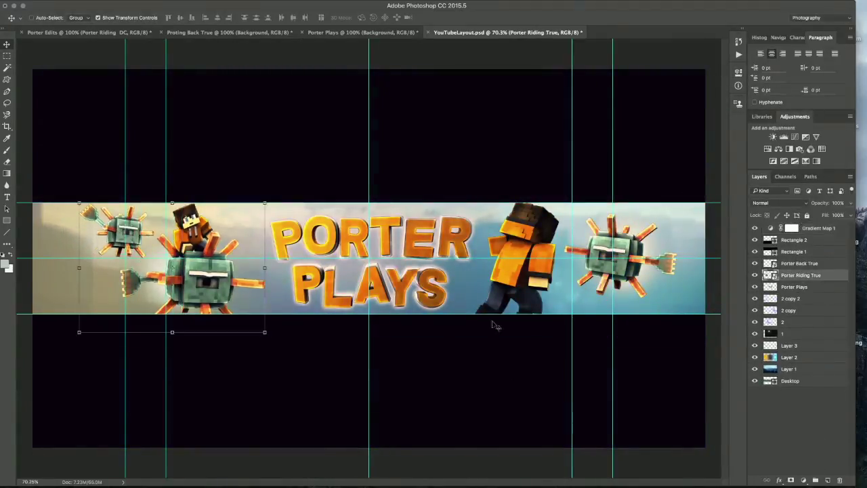